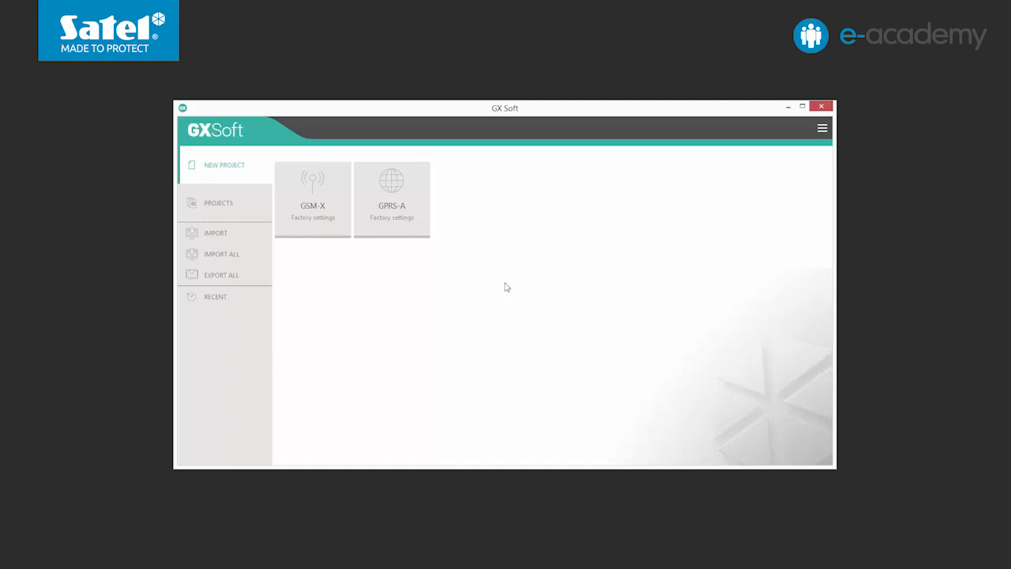
# Open a factory-settings GSM-X project and connect to the module via USB.
pyautogui.click(323, 218)
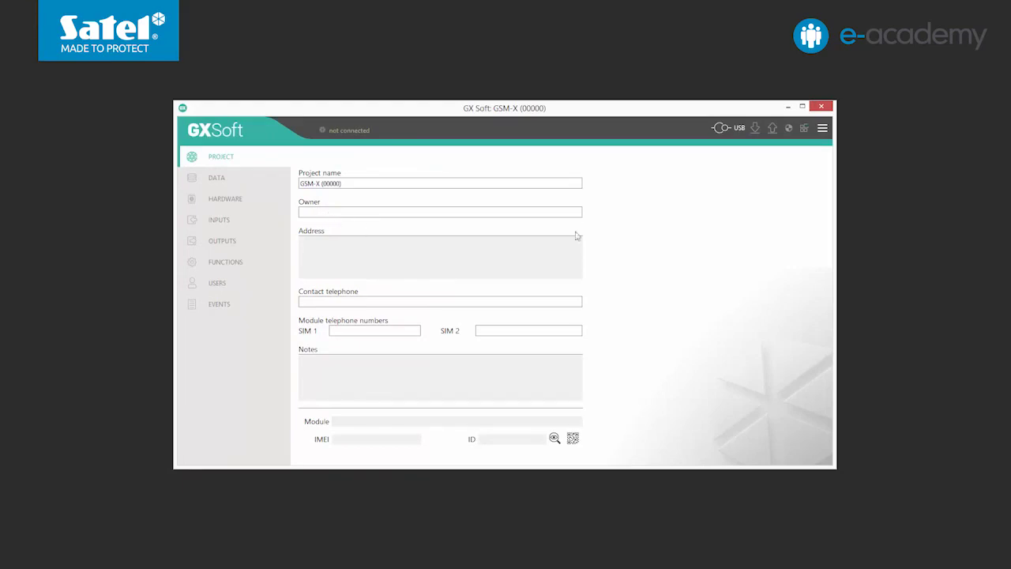
pyautogui.click(719, 133)
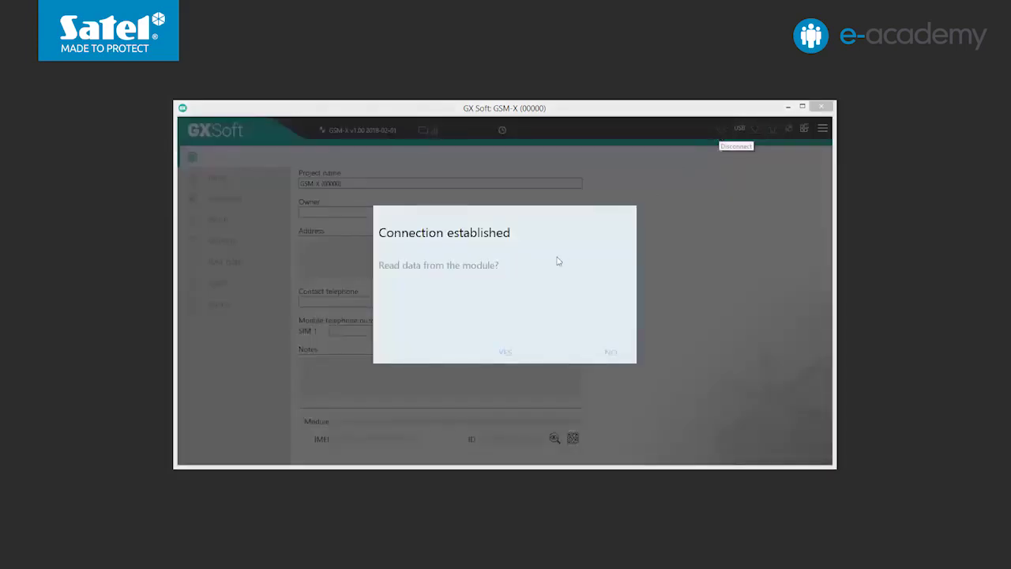
# Read the module's data and view its Data page with firmware v.1.00.003 and IMEI.
pyautogui.click(506, 353)
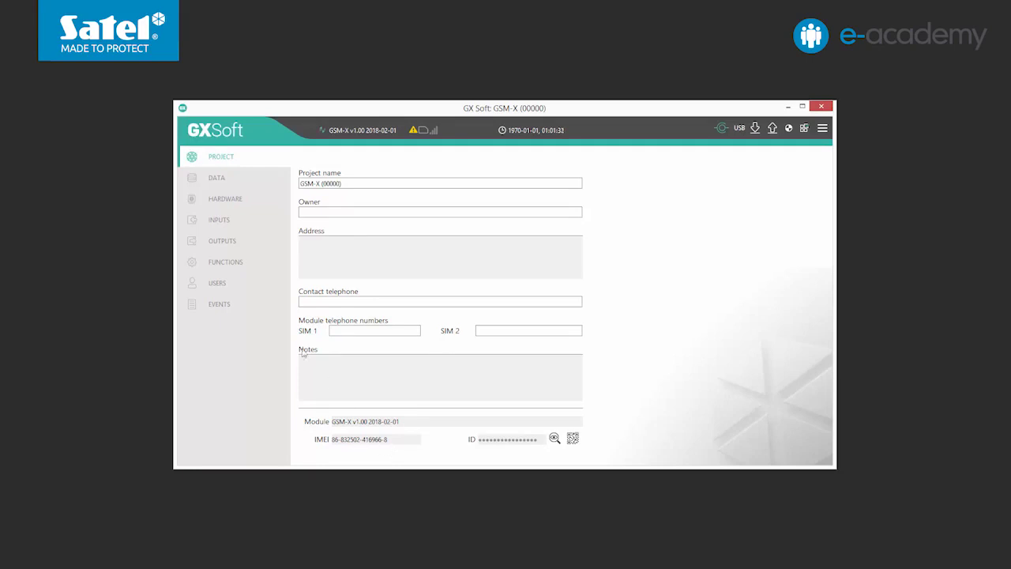
pyautogui.click(211, 184)
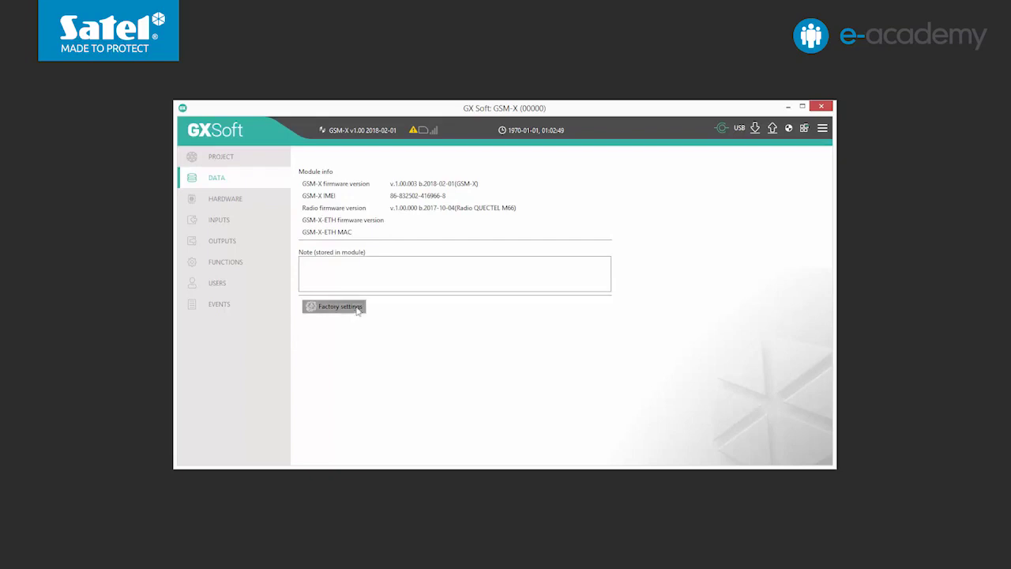
# Review the troubles (factory configuration, missing SIM1 card), hide them, and expand HARDWARE.
pyautogui.click(411, 132)
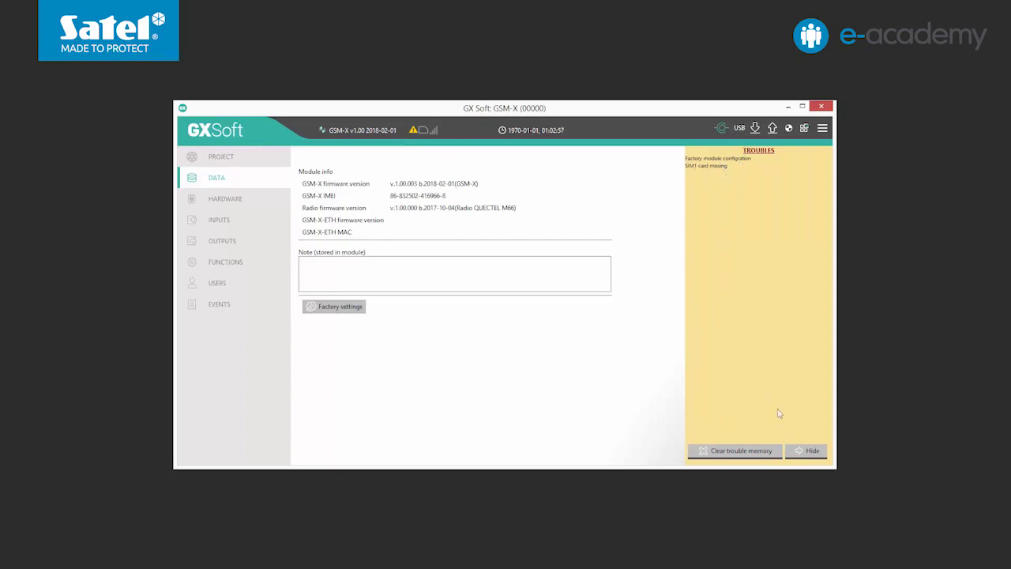
pyautogui.click(800, 453)
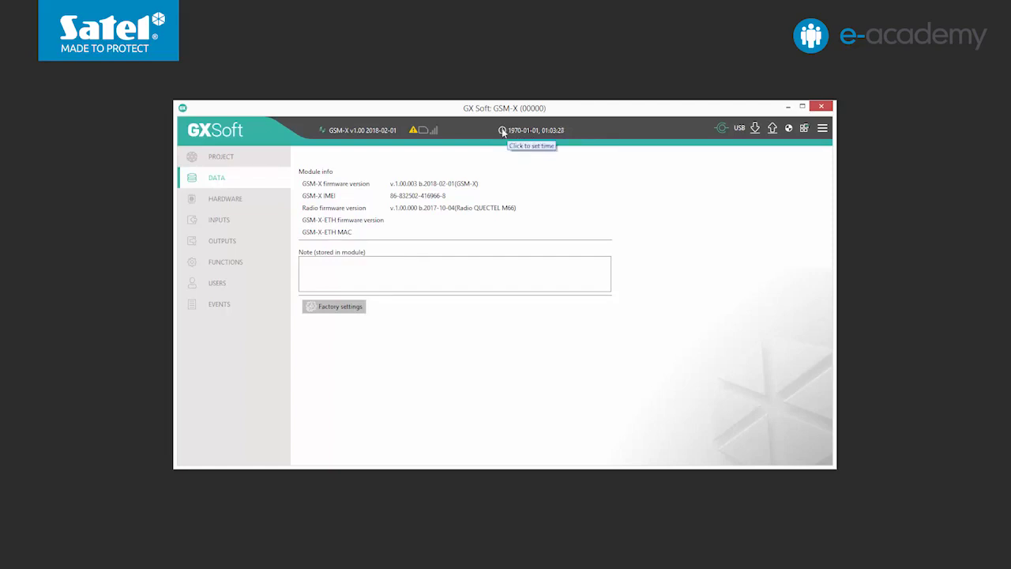
pyautogui.click(269, 202)
# Go to the Mainboard settings, then to the GSM settings for the SIM cards.
pyautogui.click(332, 205)
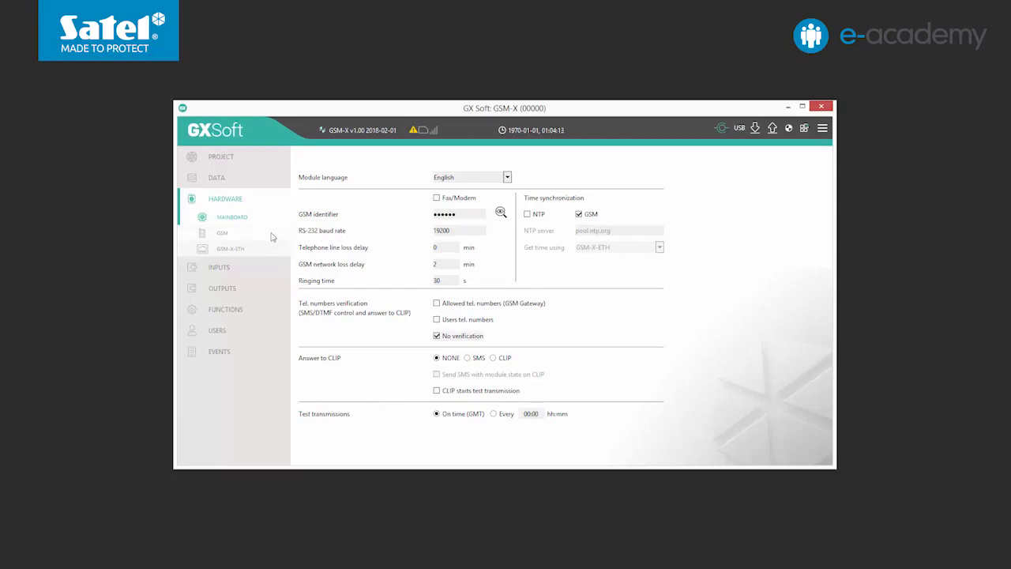
pyautogui.click(269, 235)
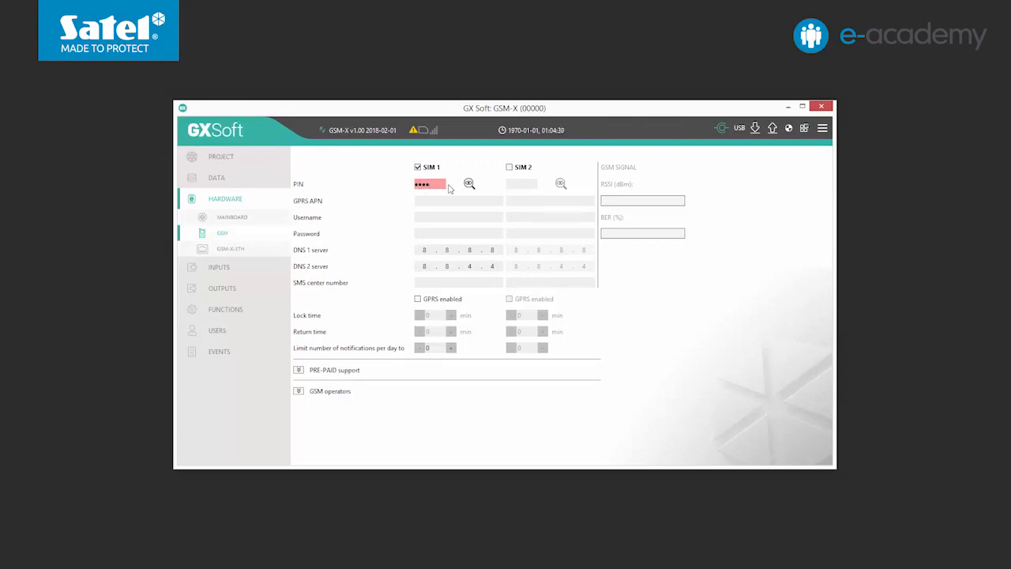
# Write settings to the module, enable GPRS for SIM 1, and enter its SMS center number.
pyautogui.click(771, 133)
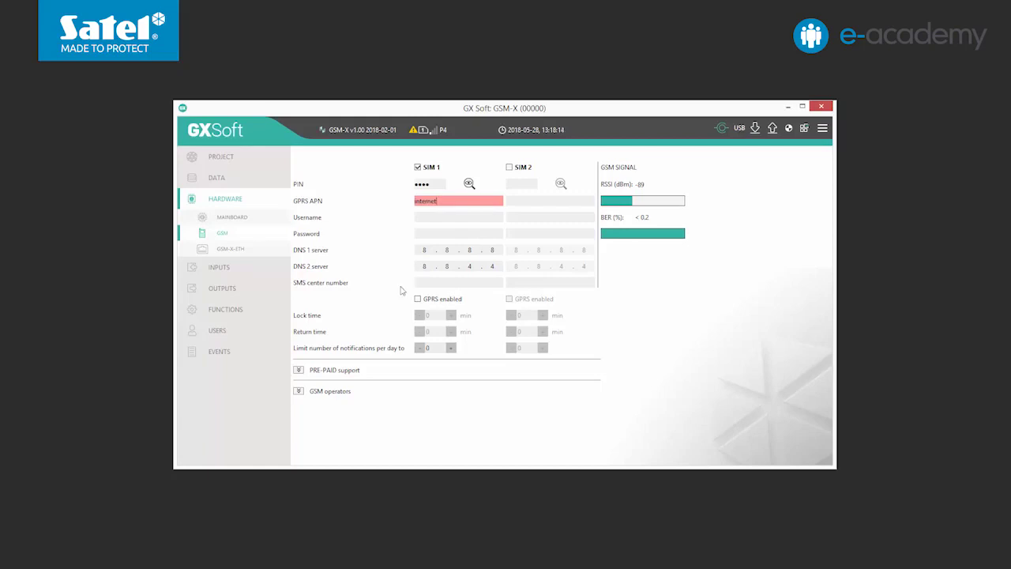
pyautogui.click(418, 299)
pyautogui.click(415, 282)
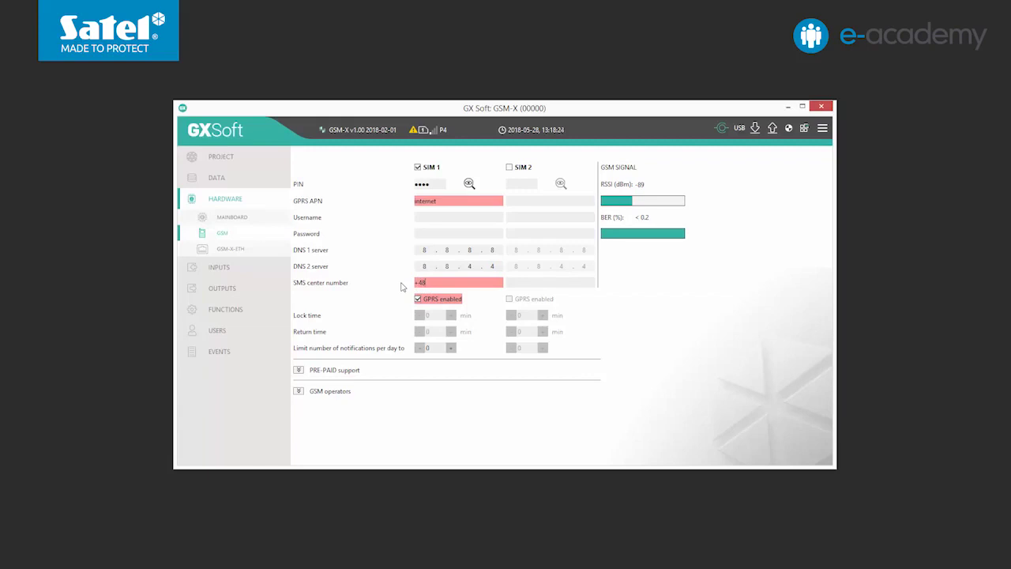
# Give SIM 1 pre-paid support USSD code *101#, minimum balance 10, checks every 10:00.
pyautogui.click(300, 370)
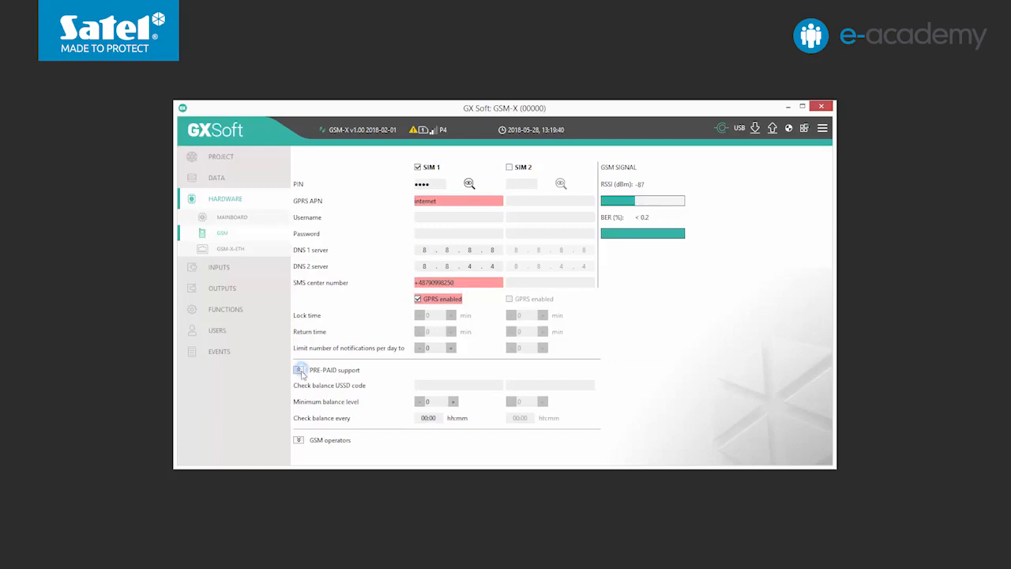
pyautogui.click(416, 385)
pyautogui.write('*101#')
pyautogui.click(422, 402)
pyautogui.write('10')
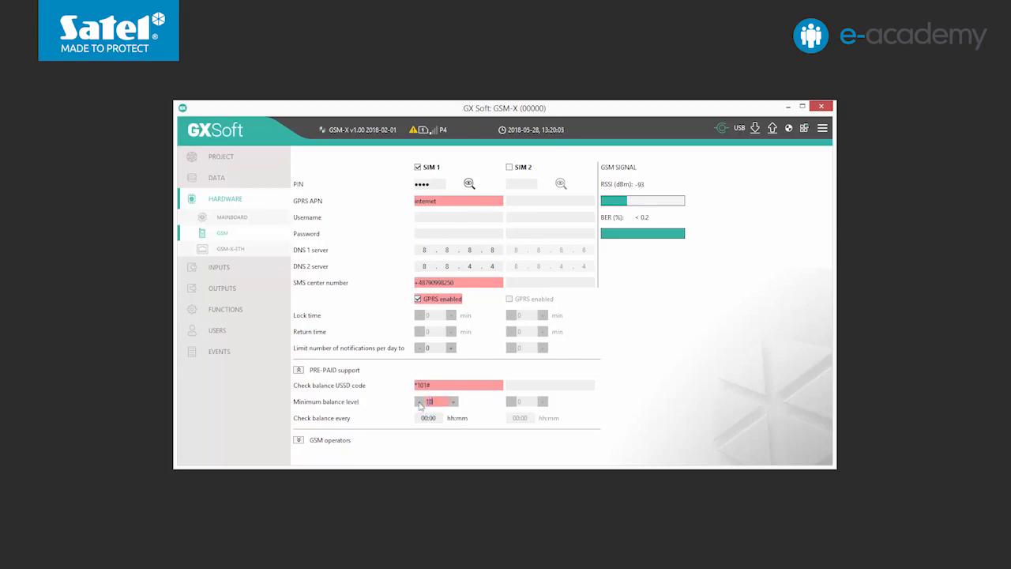
pyautogui.click(422, 417)
pyautogui.write('10')
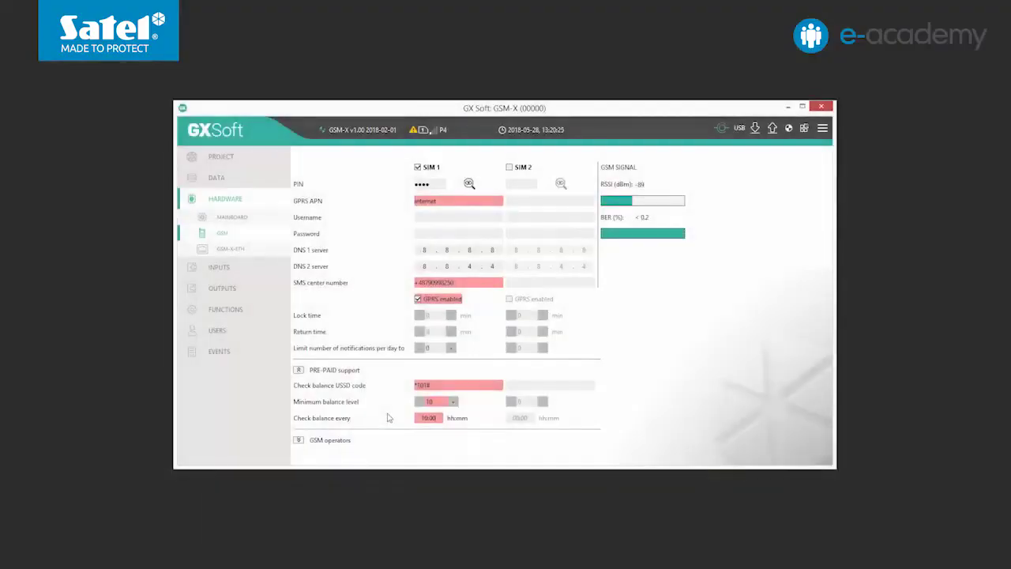
# Expand GSM operators to reveal SIM 1's MCC/MNC code field and operator list.
pyautogui.click(299, 440)
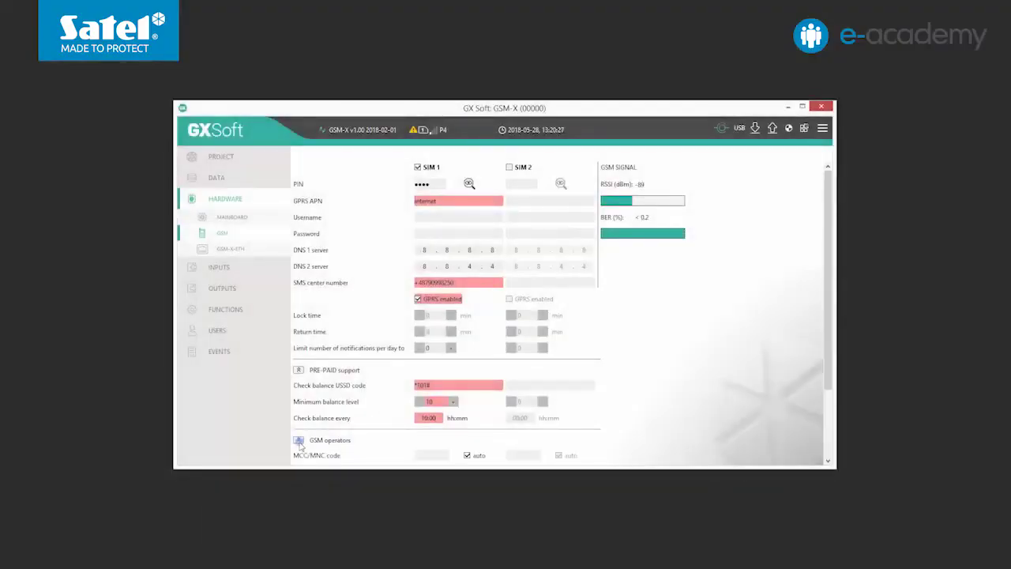
pyautogui.scroll(-3, 825, 436)
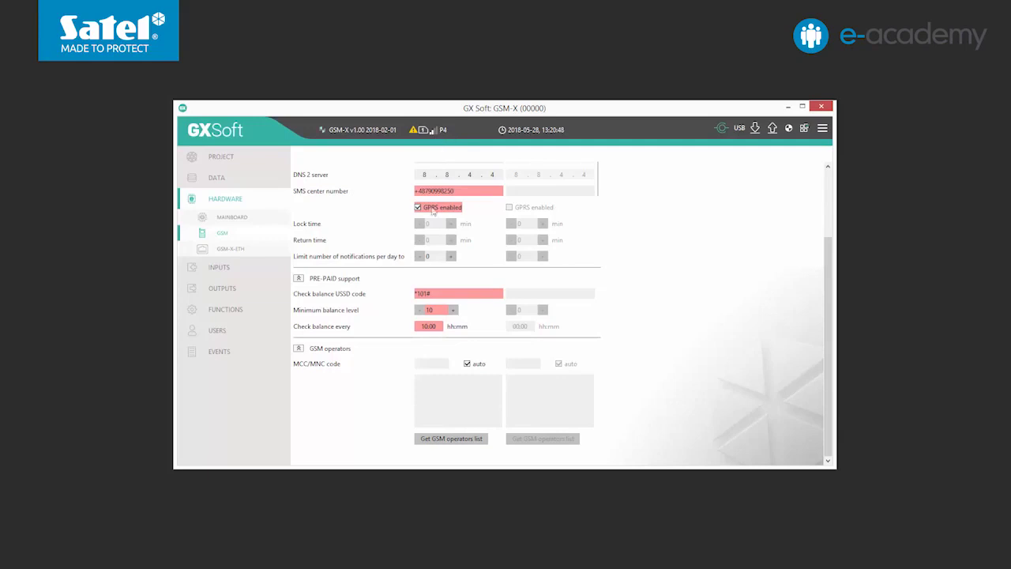
# Enter 26002 as SIM 1's MCC/MNC code and untick auto.
pyautogui.click(421, 363)
pyautogui.write('2600')
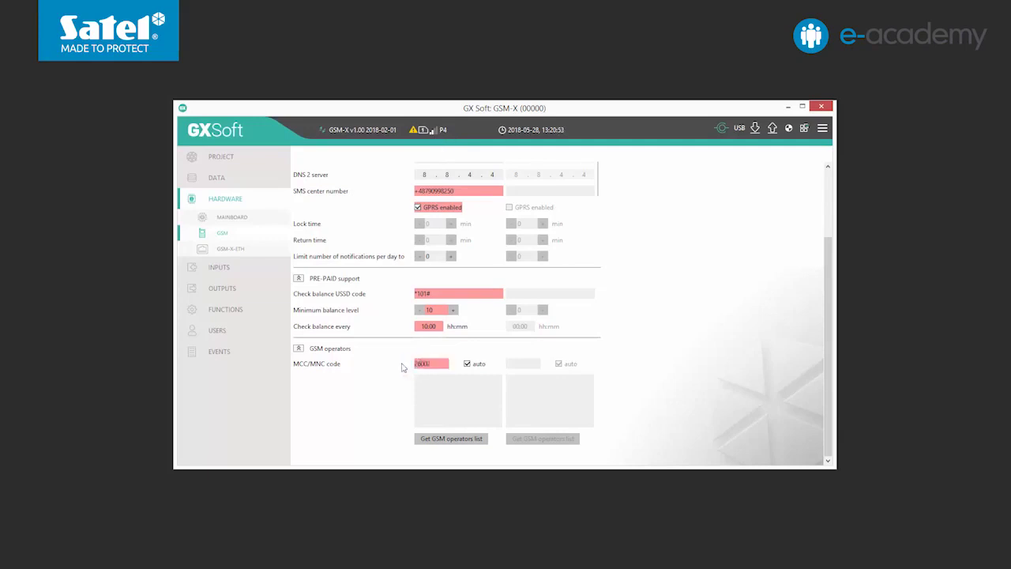
pyautogui.write('2')
pyautogui.click(467, 364)
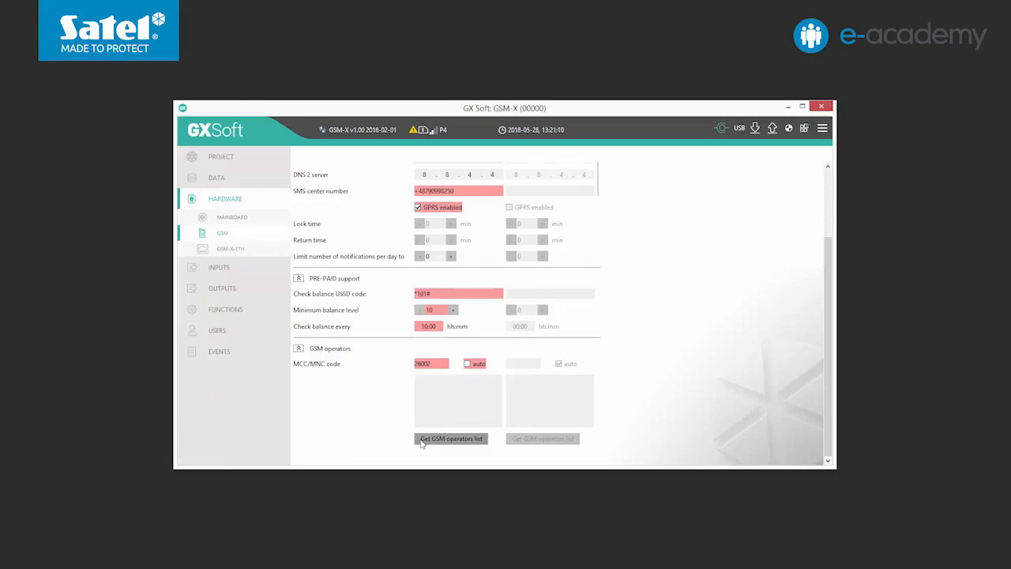
# Fetch SIM 1's operator list, try Play and Orange, then allow any operator.
pyautogui.click(460, 440)
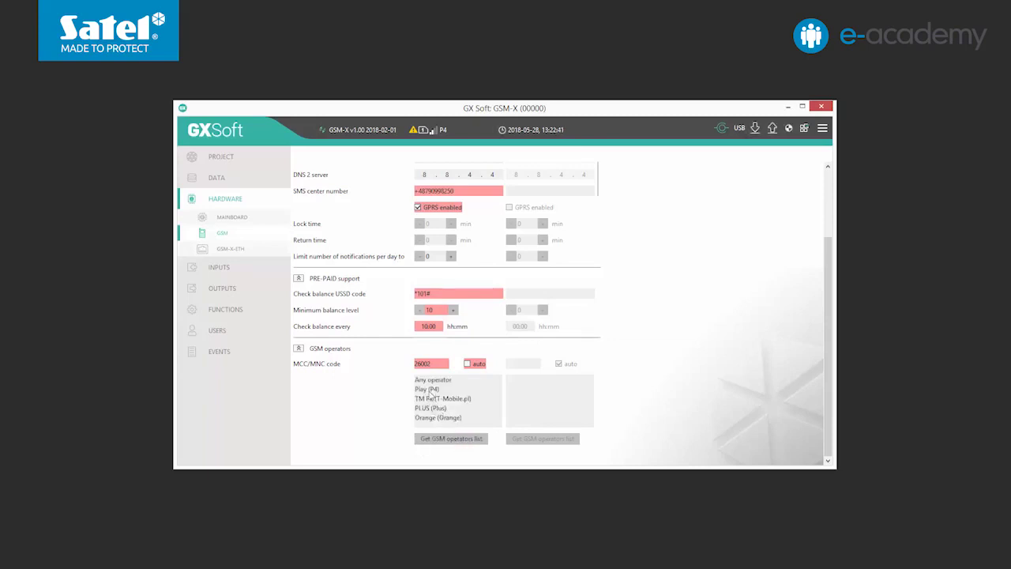
pyautogui.doubleClick(430, 389)
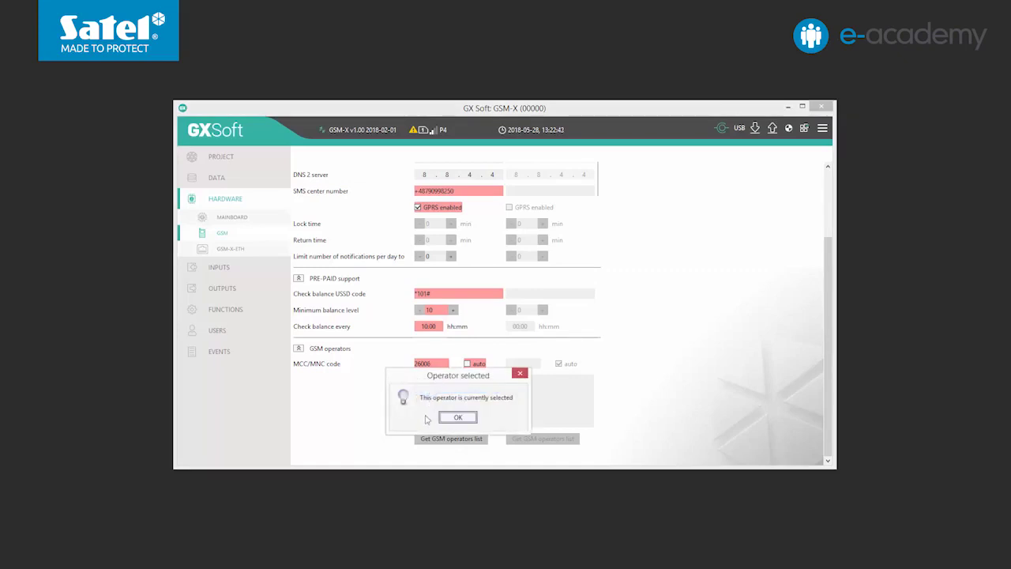
pyautogui.click(458, 419)
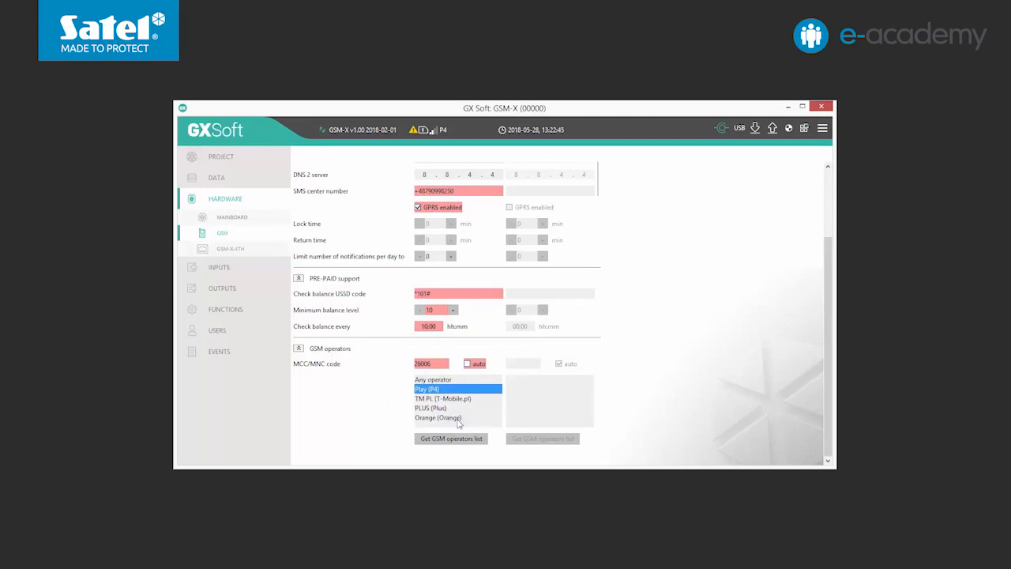
pyautogui.doubleClick(435, 418)
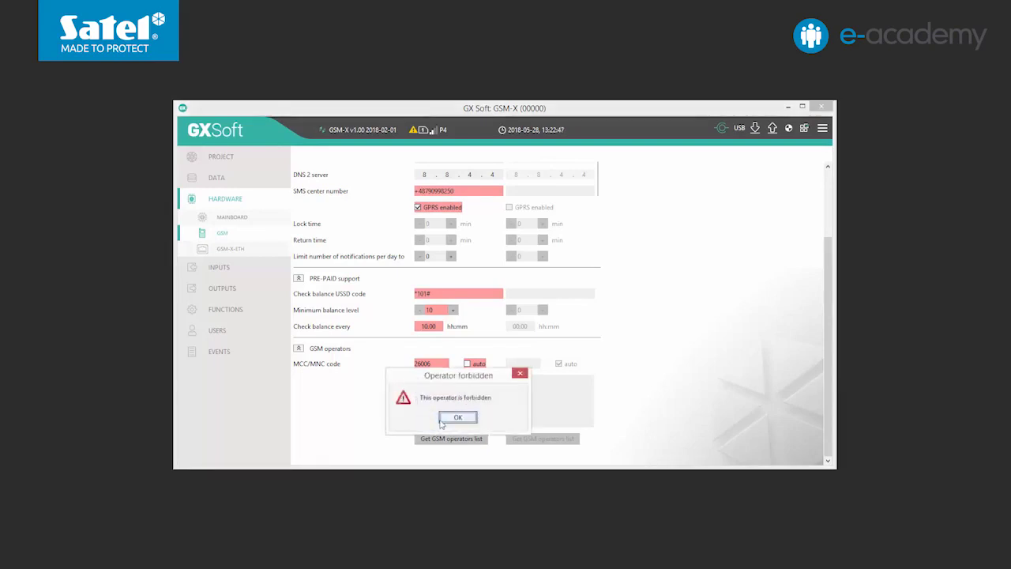
pyautogui.click(460, 420)
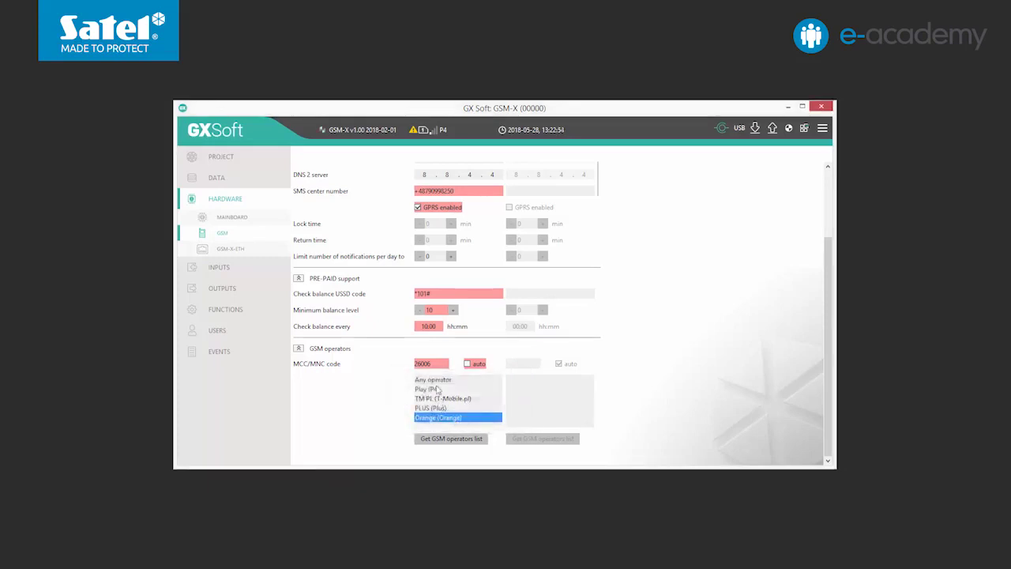
pyautogui.doubleClick(435, 379)
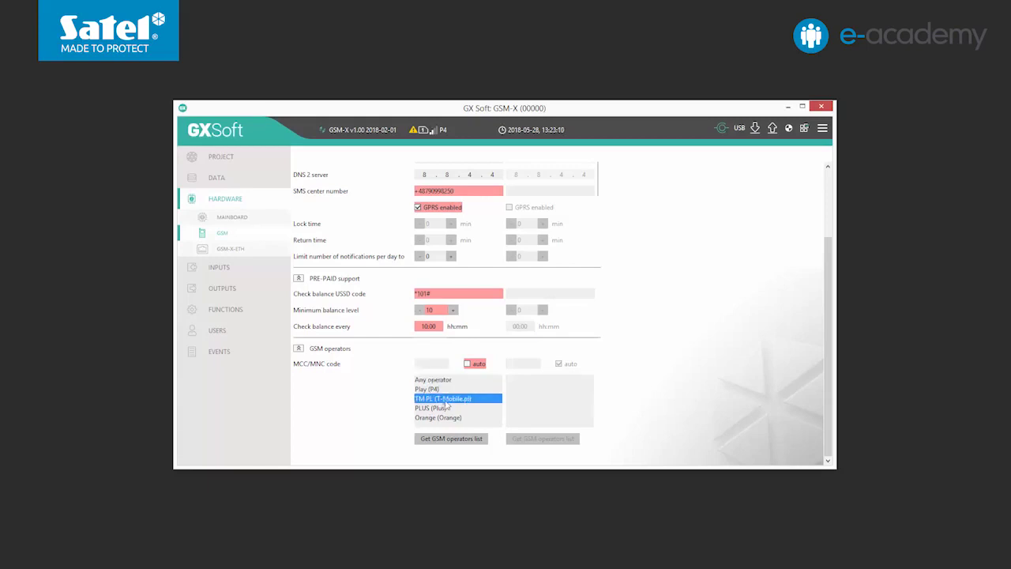
# Choose TM PL (T-Mobile.pl), MCC/MNC 26002, for SIM 1 and upload settings to the module.
pyautogui.doubleClick(445, 400)
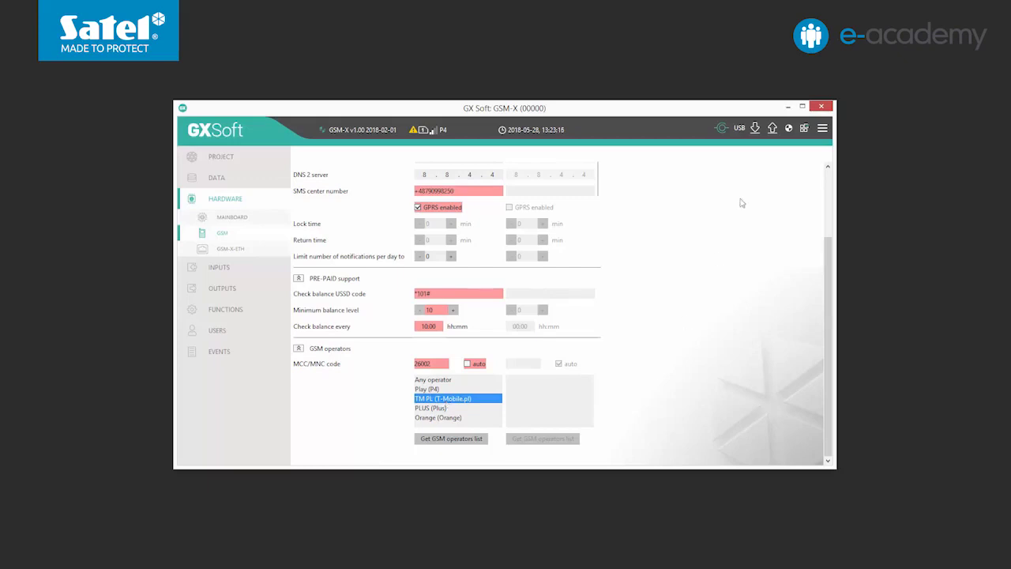
pyautogui.click(771, 131)
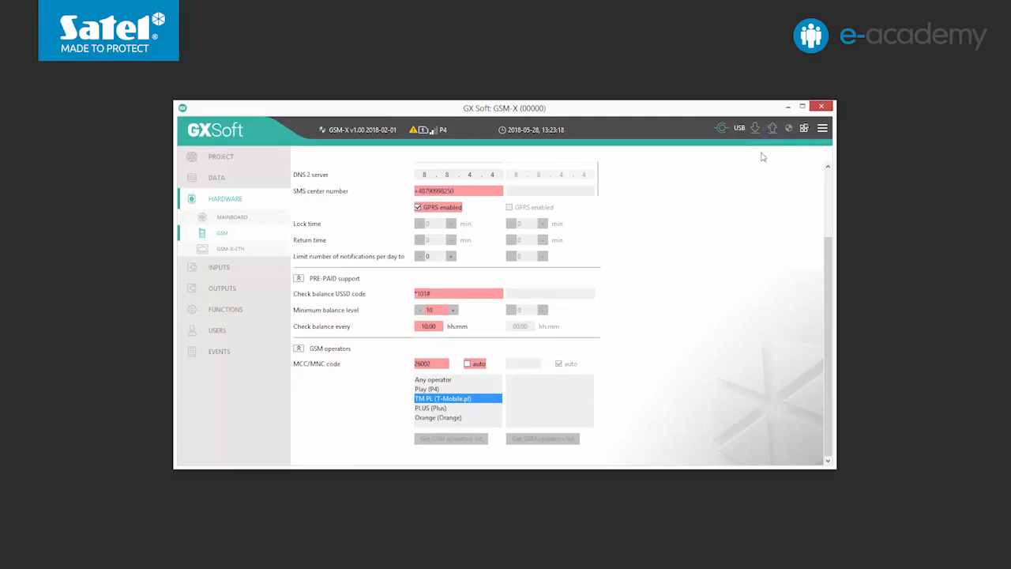